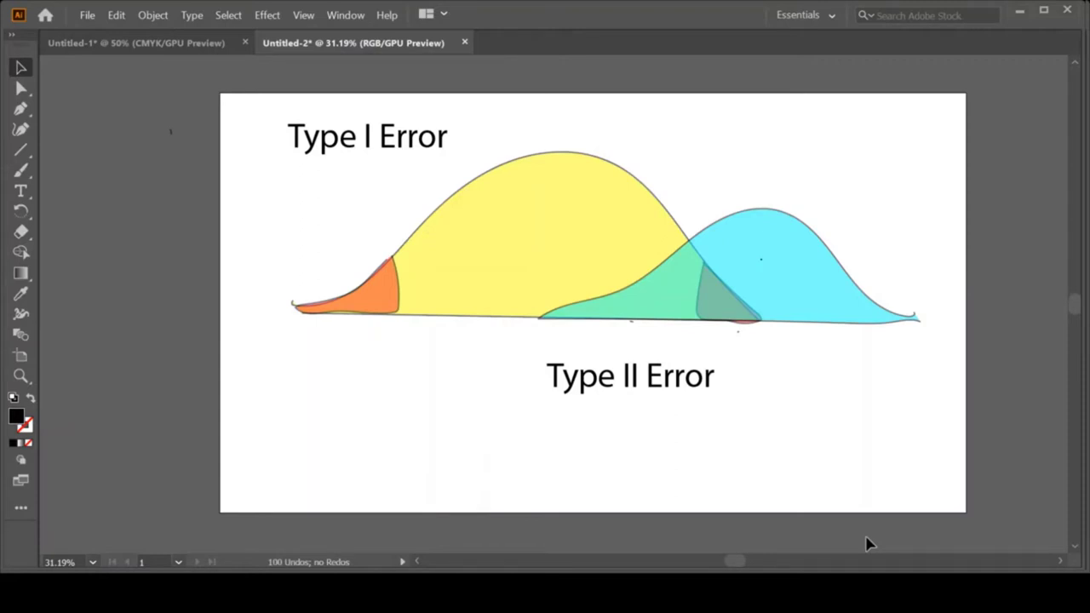
Brush a vertical cutoff line through the overlap, trace the blue curve's area left of it, and select that shape.
key(b)
drag(703, 202, 694, 322)
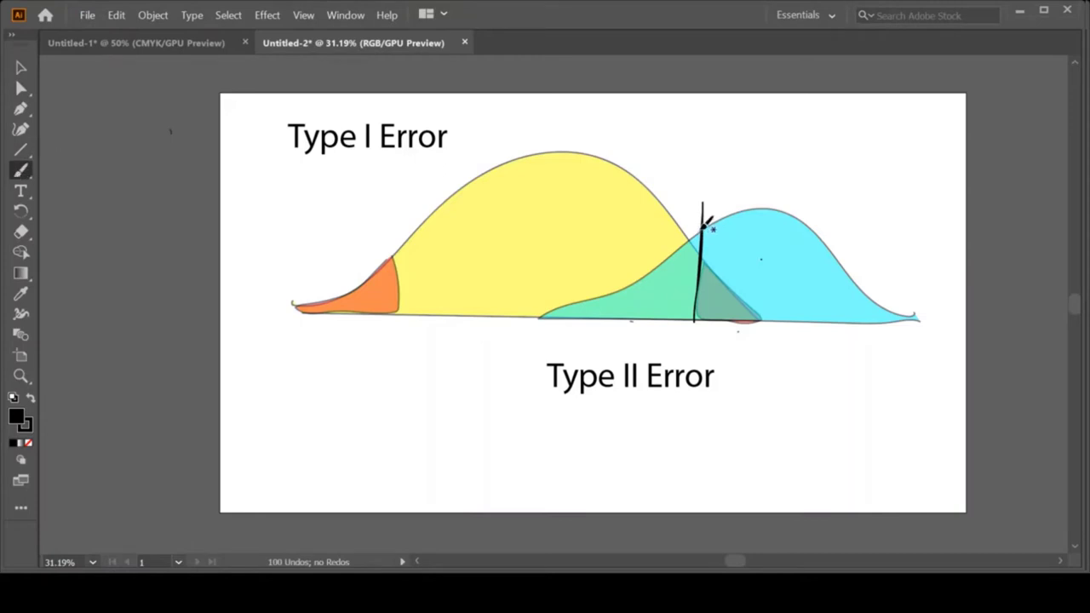
mouse_move(699, 230)
mouse_down()
mouse_move(659, 264)
mouse_move(540, 314)
mouse_move(656, 314)
mouse_move(707, 290)
mouse_move(711, 217)
mouse_up()
key(v)
click(669, 299)
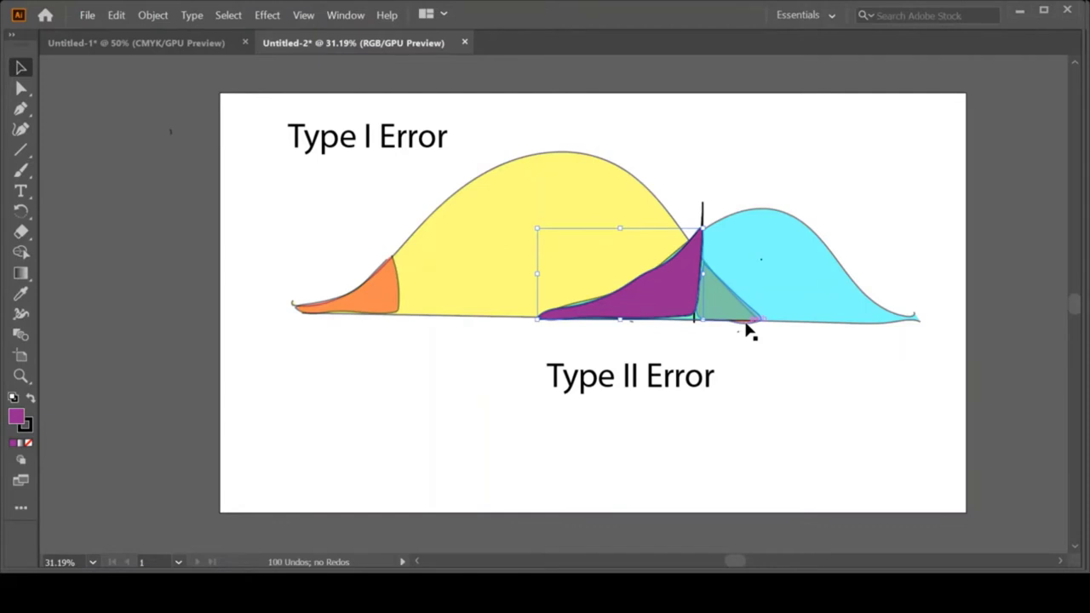
Remove the purple overlap shape and the vertical cutoff line, leaving the overlap green.
key(backslash)
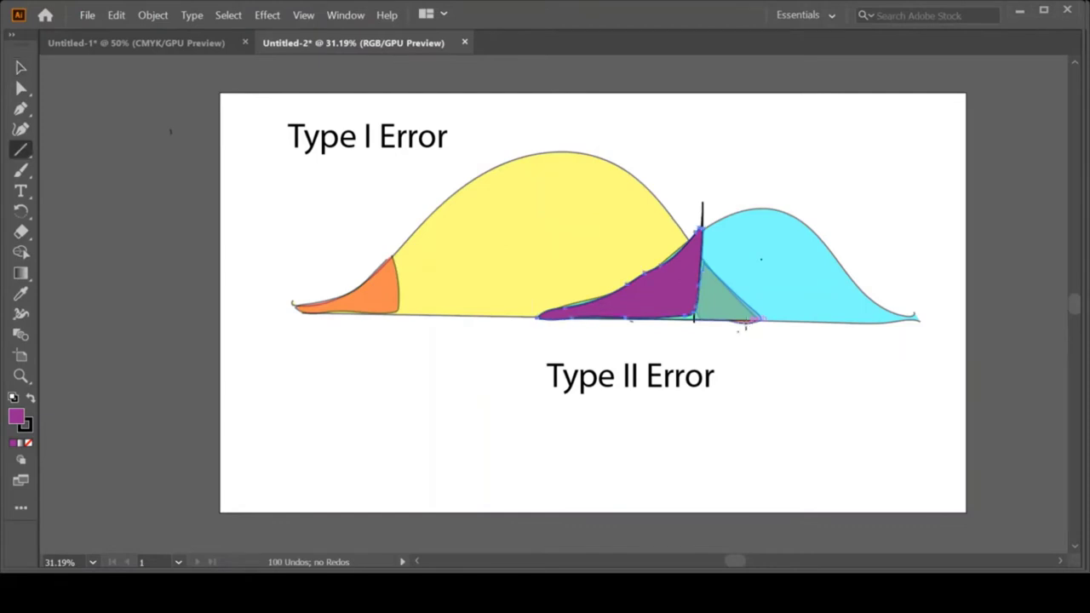
key(v)
key(ctrl+shift+a)
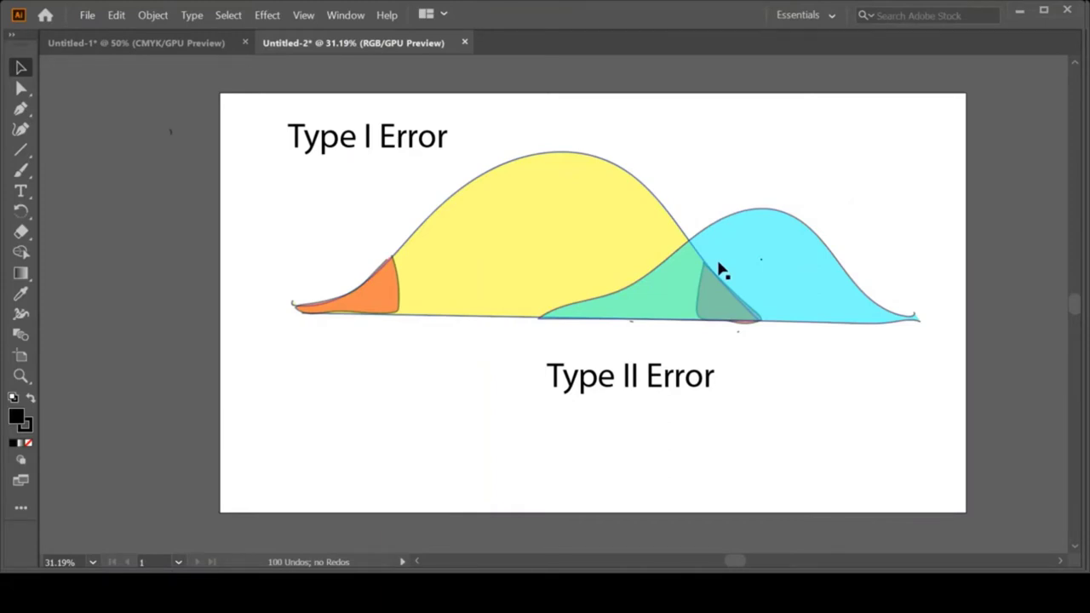
Select the blue curve and shift it right of the yellow curve to shrink their overlap.
click(753, 271)
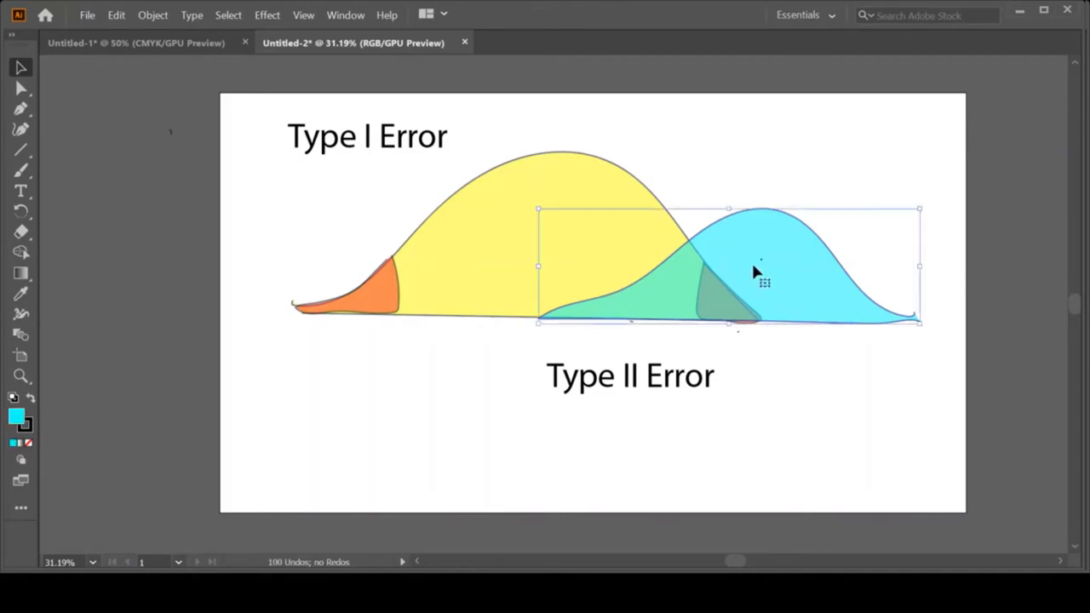
key(Right)
key(Right)
key(Right)
key(Right)
key(Right)
key(Right)
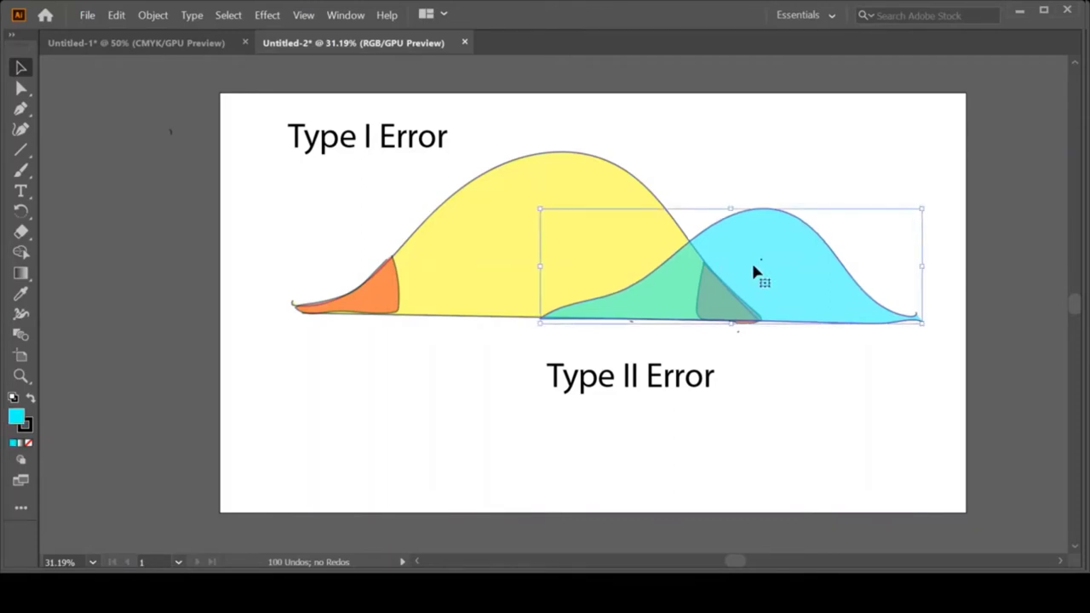
drag(753, 266, 853, 298)
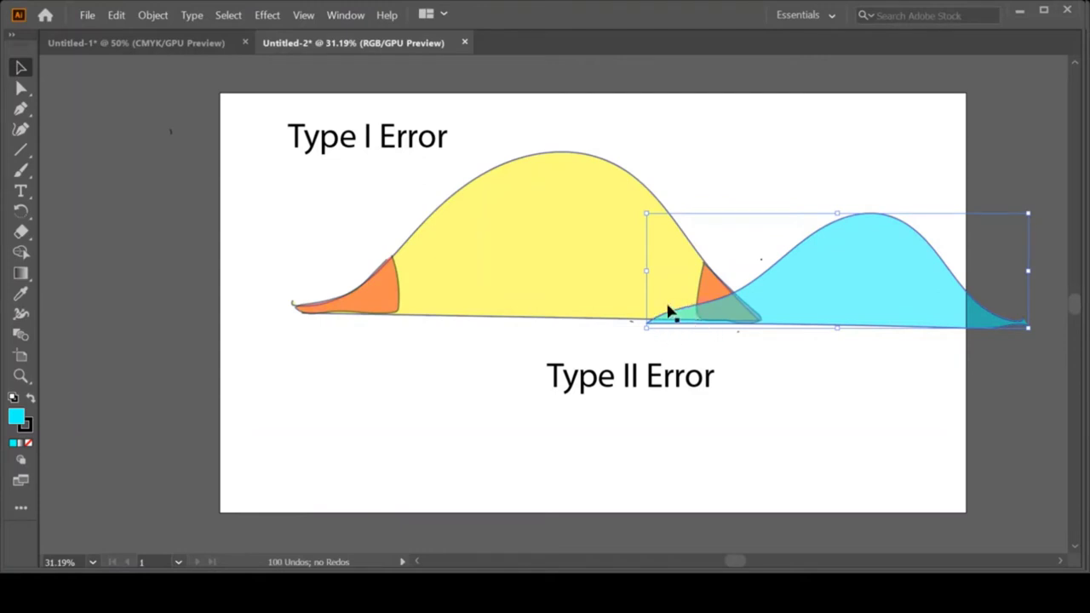
drag(847, 287, 671, 281)
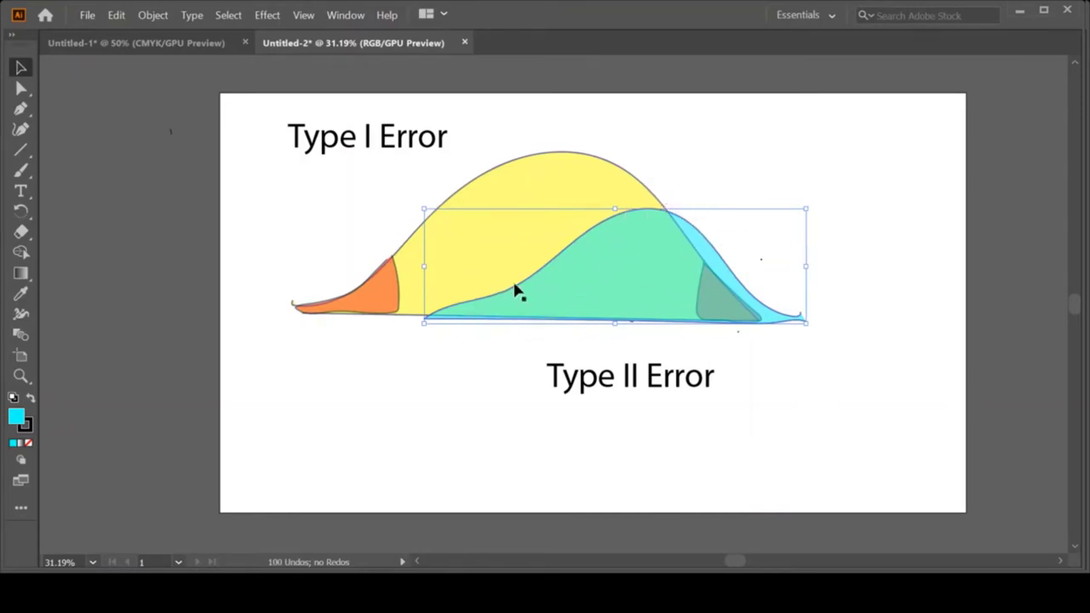
drag(637, 271, 849, 270)
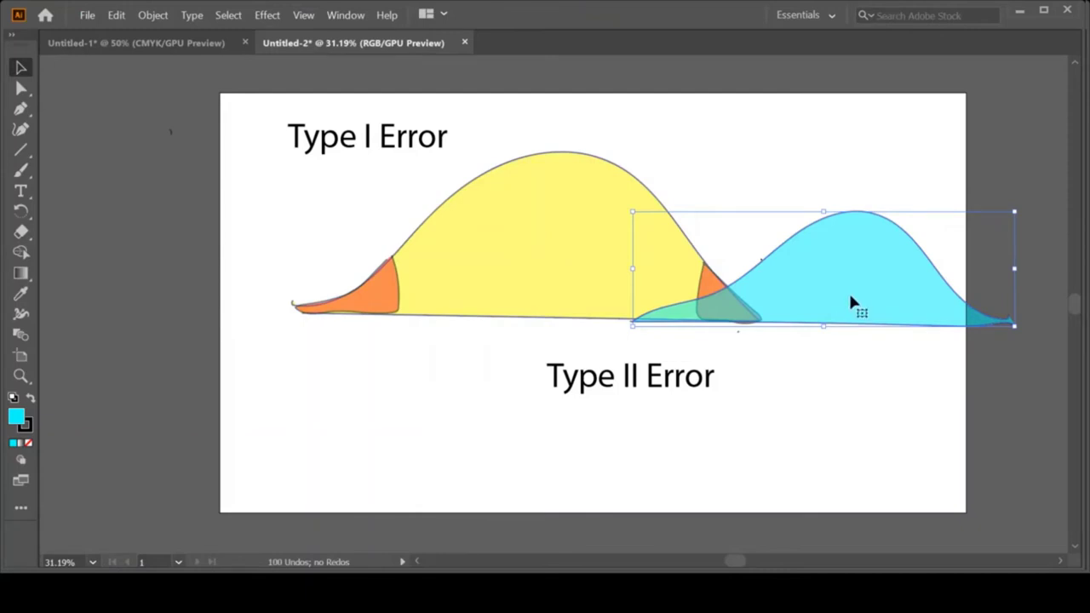
drag(841, 272, 881, 264)
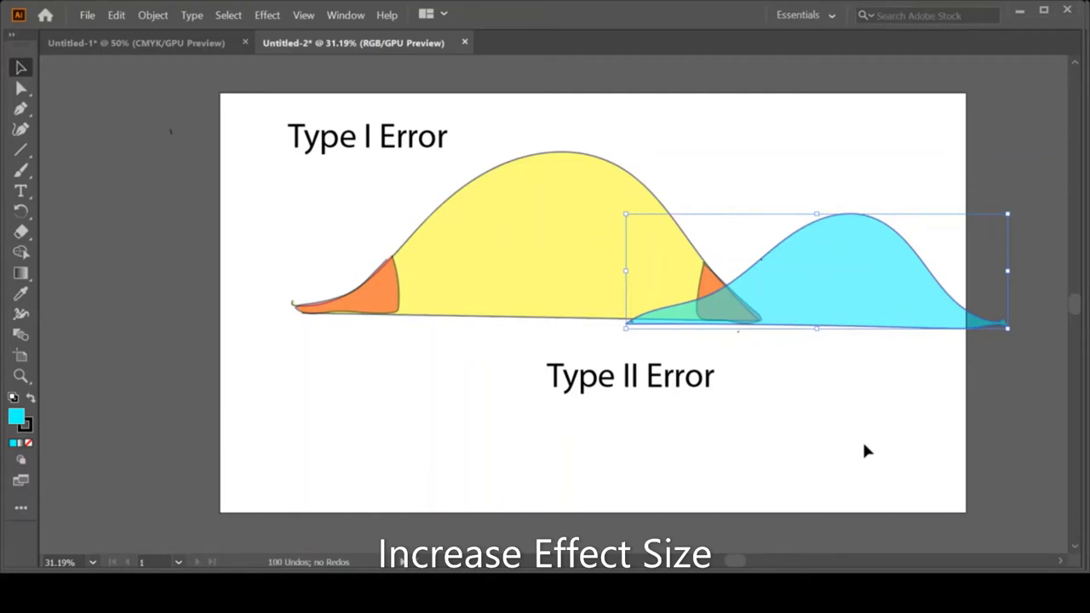
Try several positions for the blue curve, finally dropping it far right of the yellow curve.
drag(826, 298, 785, 282)
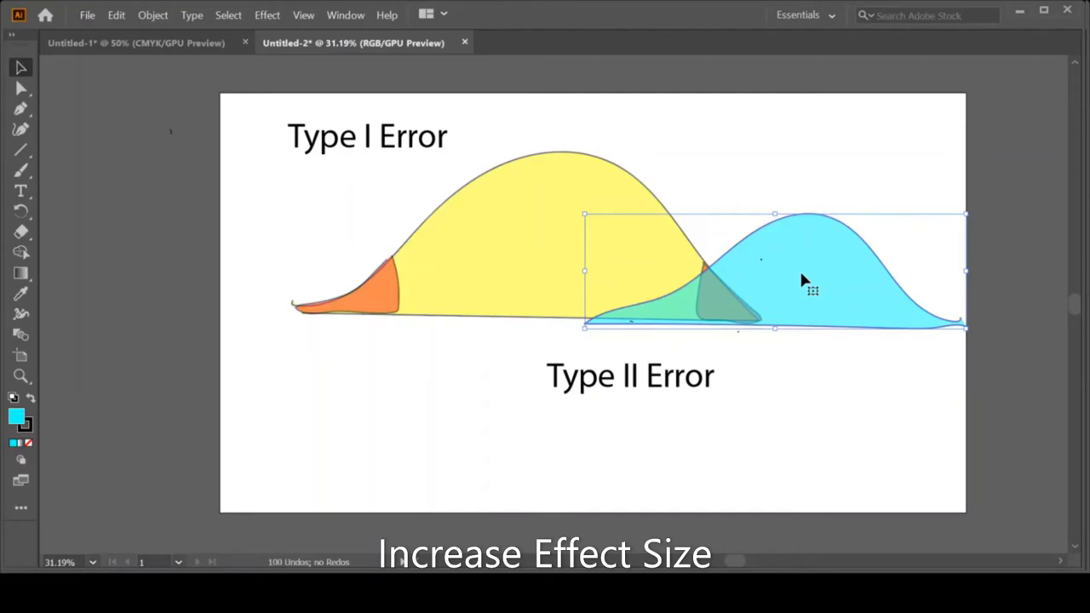
drag(780, 286, 825, 277)
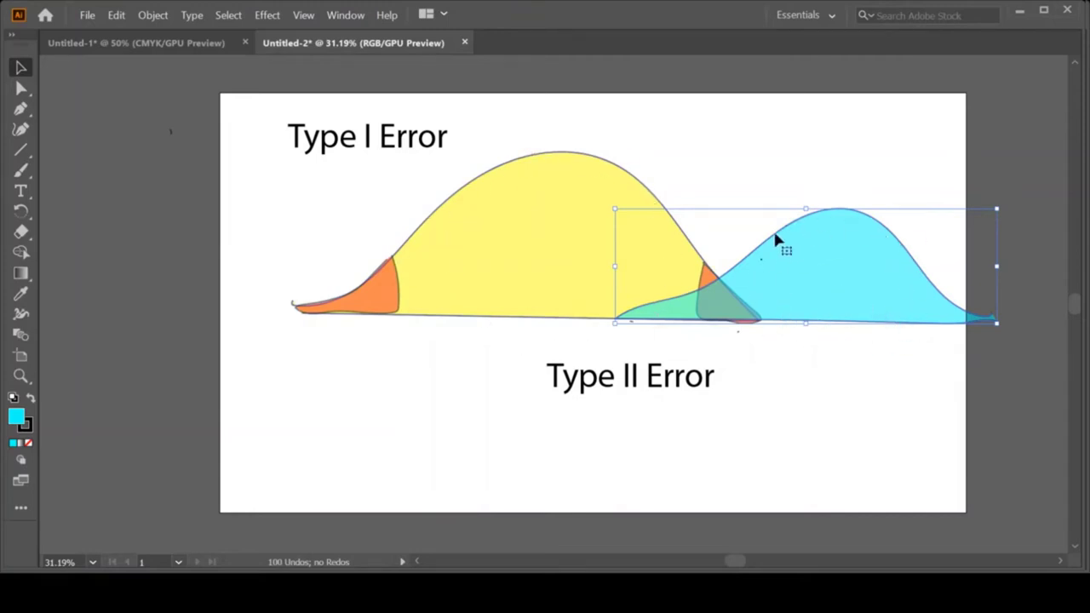
drag(846, 281, 694, 281)
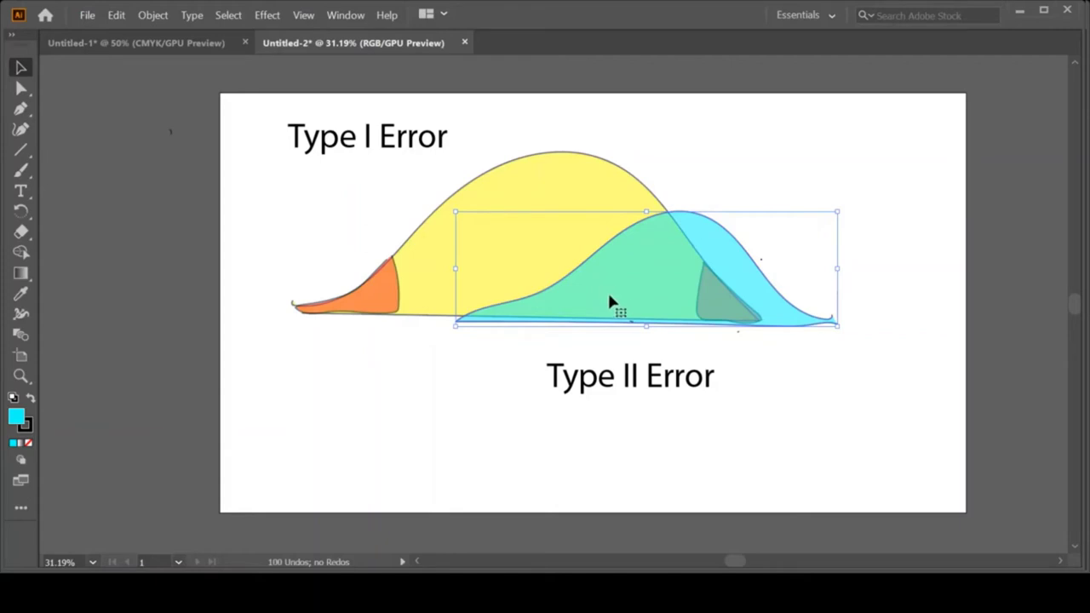
drag(608, 299, 867, 302)
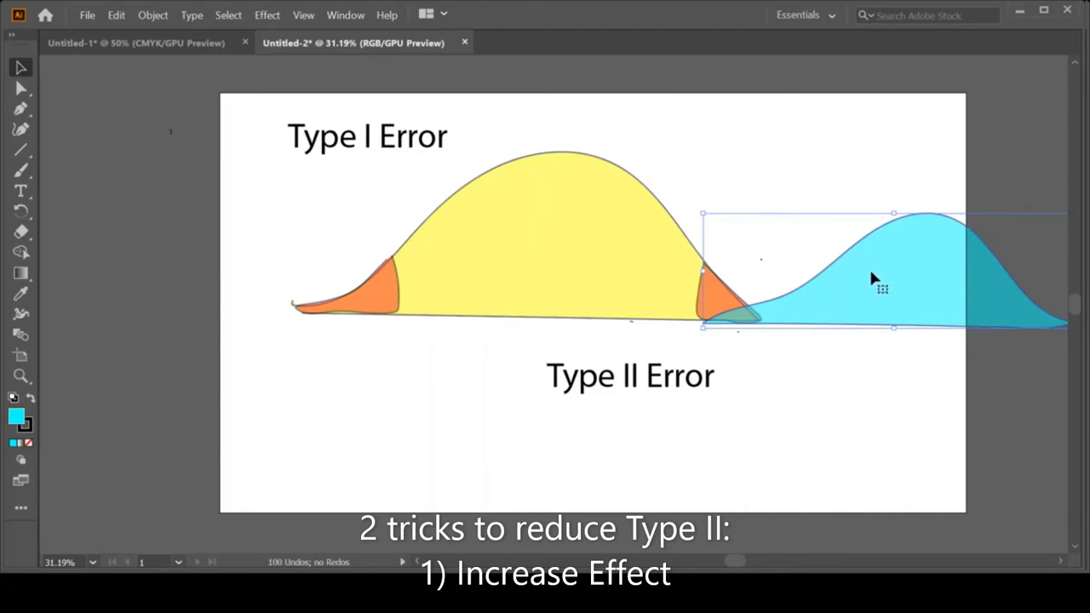
Adjust the blue curve left and back right until it touches only the yellow curve's orange right tail.
drag(872, 276, 836, 275)
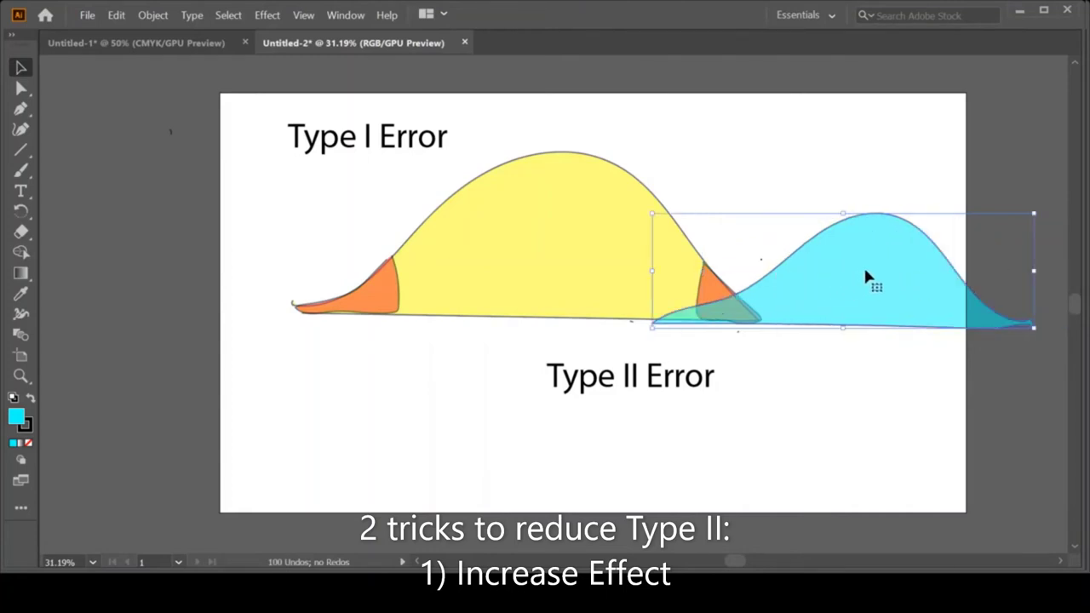
drag(868, 272, 810, 269)
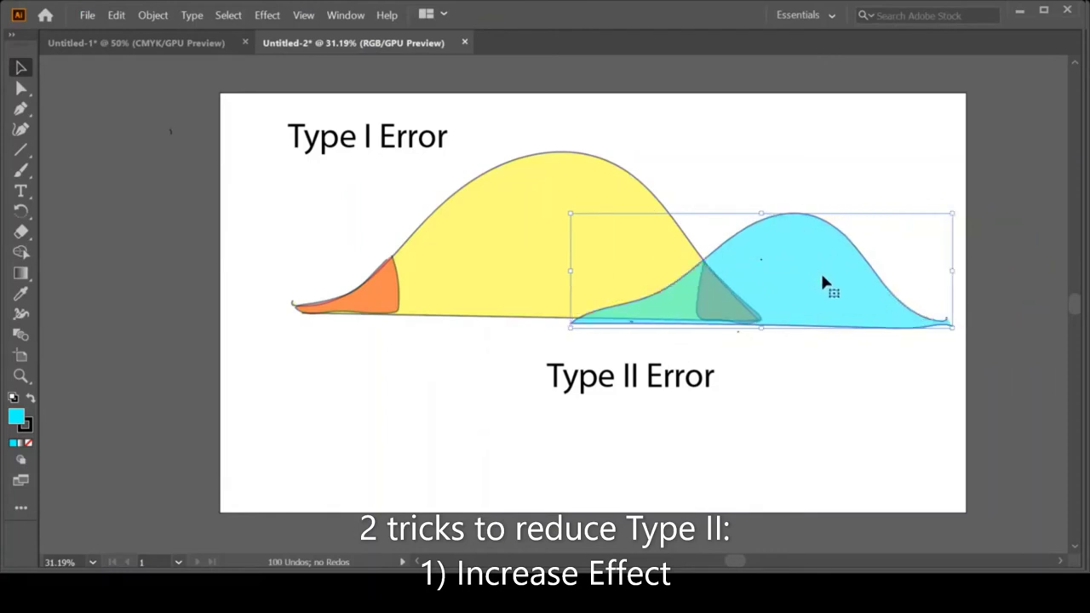
drag(811, 274, 854, 274)
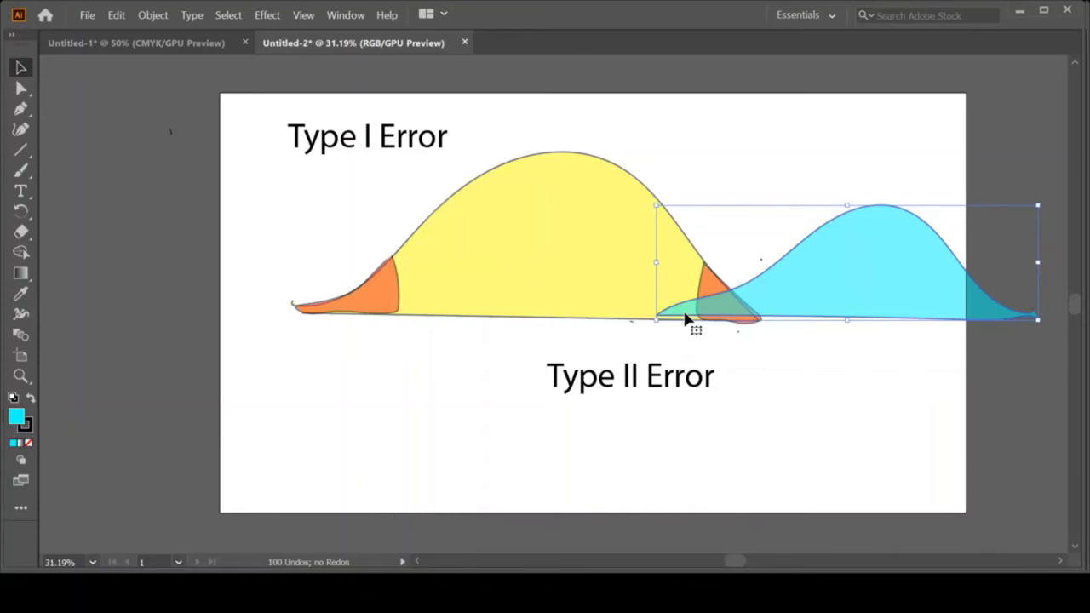
Move the blue curve left over the yellow curve's right slope, then nudge it slightly right.
drag(878, 279, 763, 286)
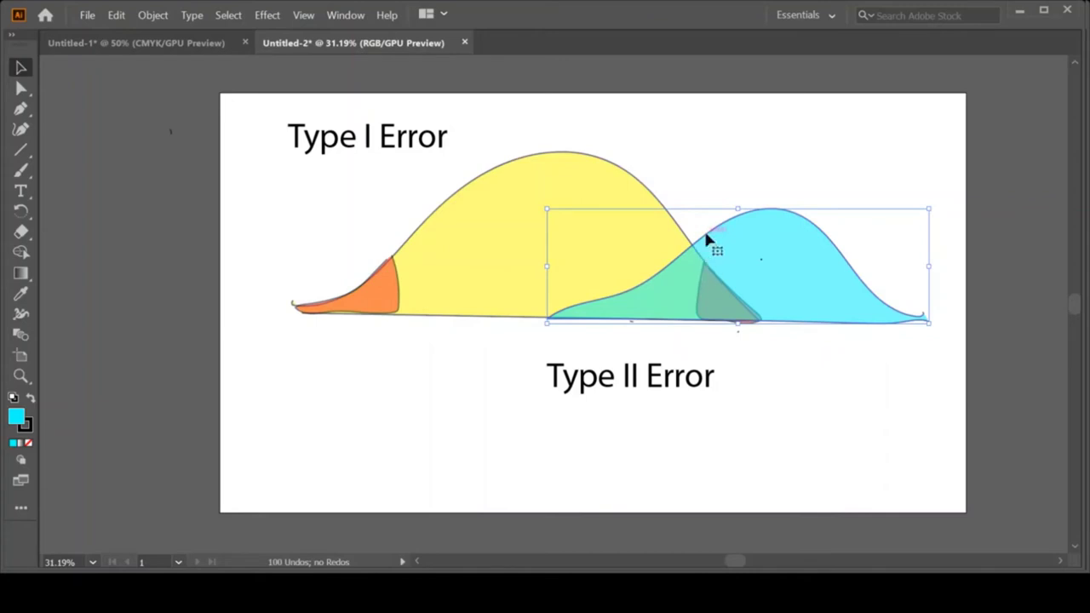
drag(726, 289, 750, 284)
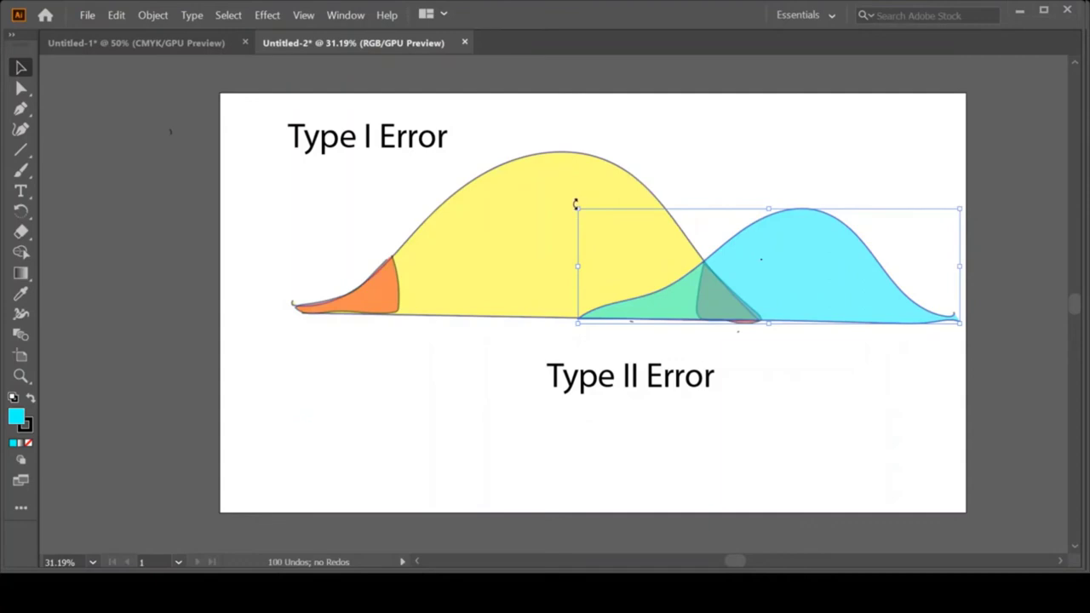
Undo the last change and brush a vertical line through the blue curve's peak.
key(ctrl+z)
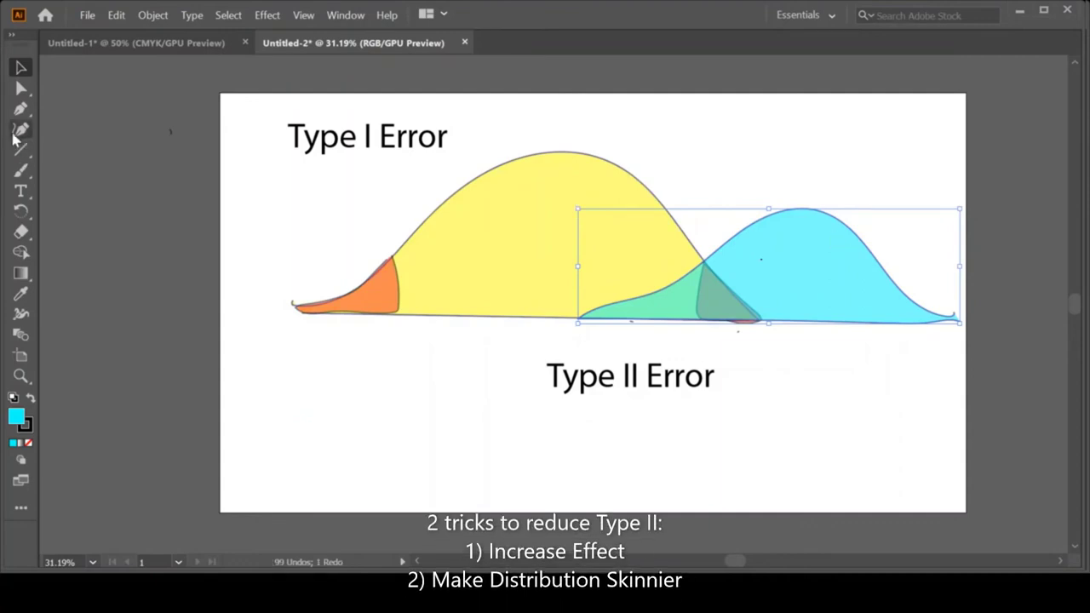
click(20, 171)
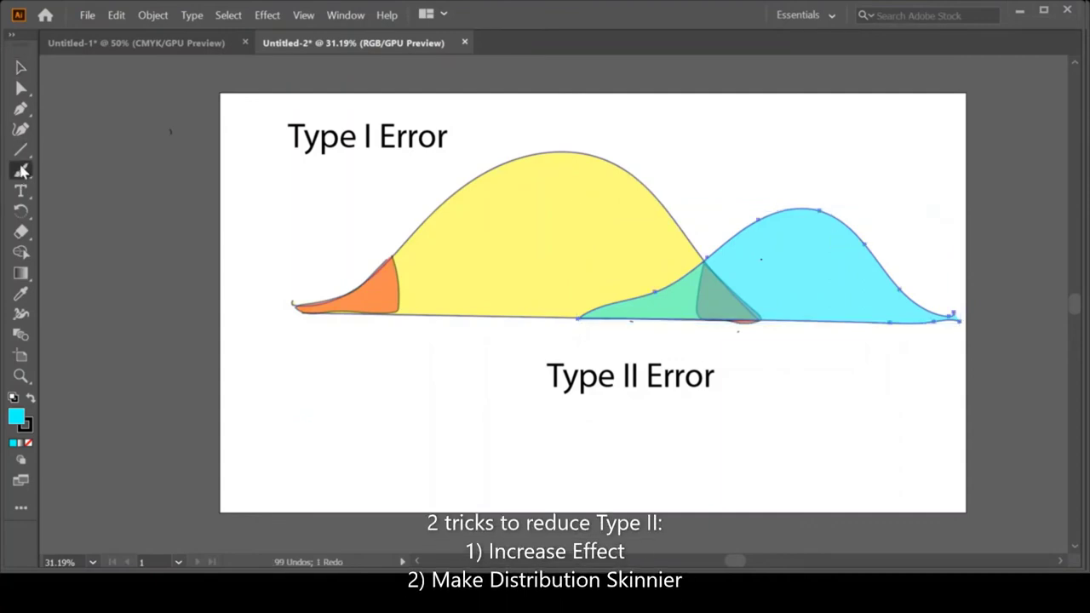
drag(800, 170, 797, 322)
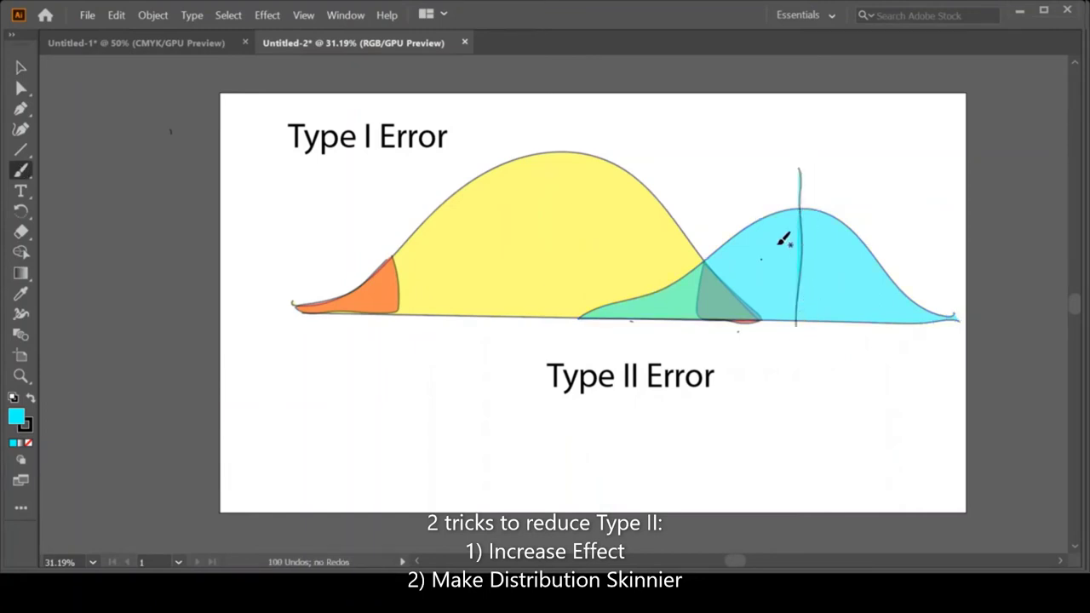
Resize the blue curve taller and narrower, then shift it left onto the yellow curve.
key(v)
click(755, 245)
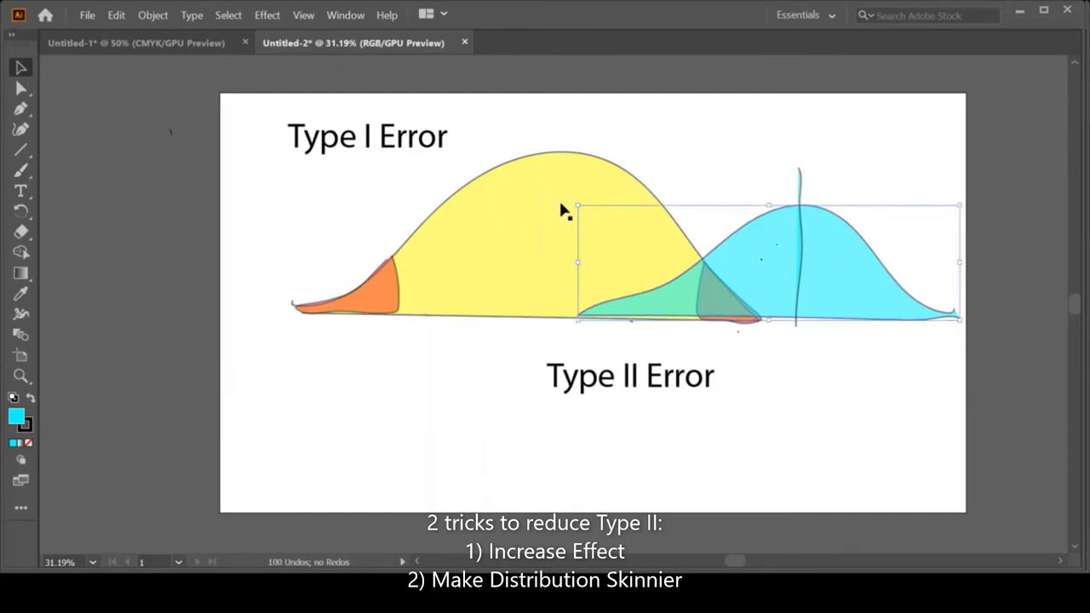
drag(577, 204, 658, 164)
drag(856, 220, 830, 213)
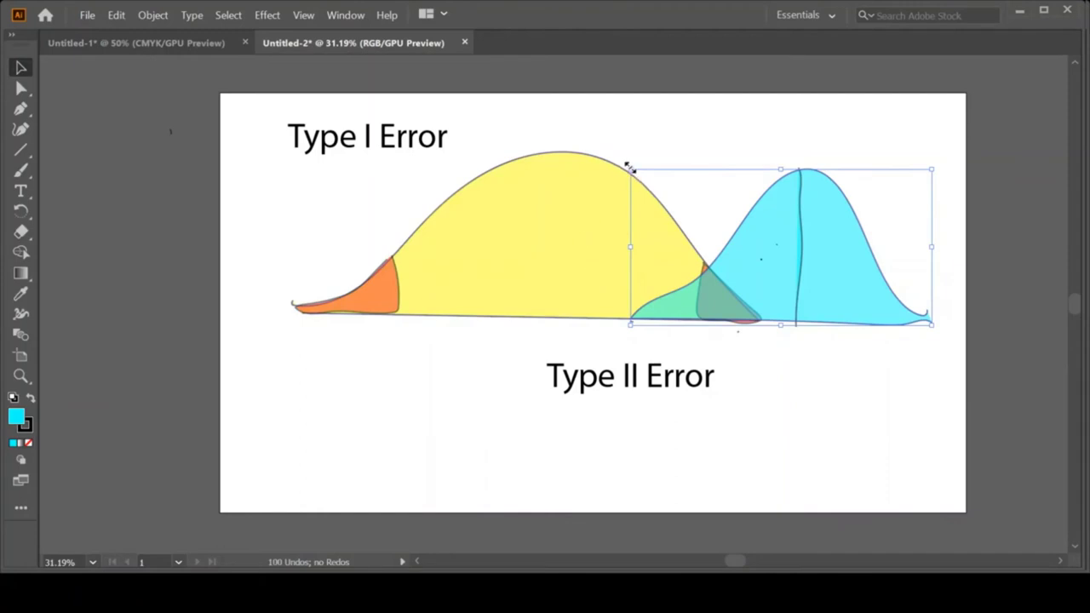
Squeeze the blue curve tall and skinny, then move it to sit on the yellow curve's right tail.
drag(630, 168, 748, 147)
drag(869, 218, 813, 227)
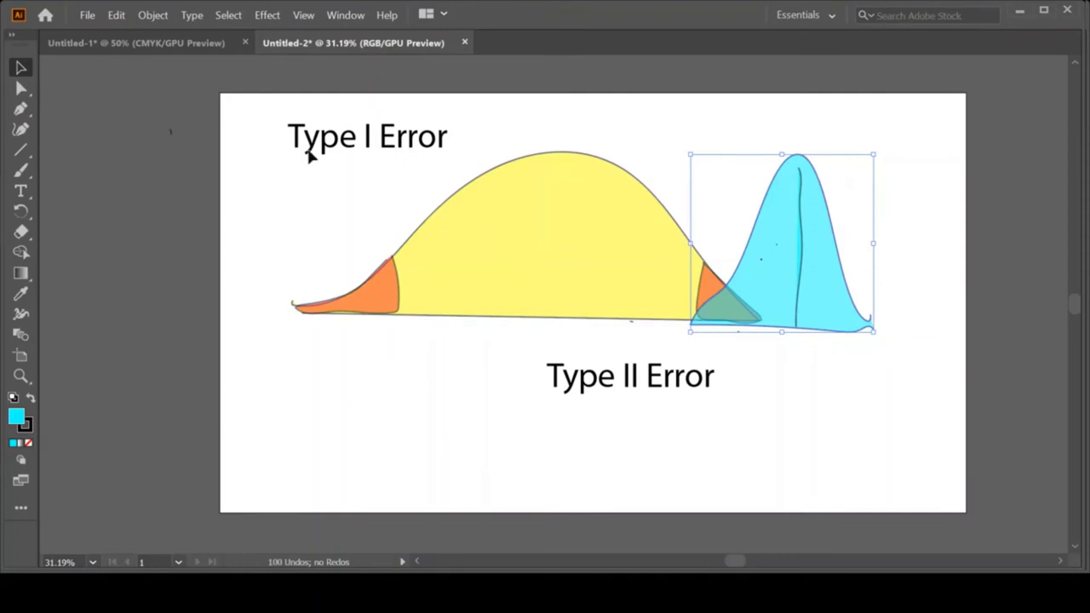
Type the note 'Make skinny! -More people' below the yellow curve's left tail.
key(t)
click(273, 340)
text(Make skinny! )
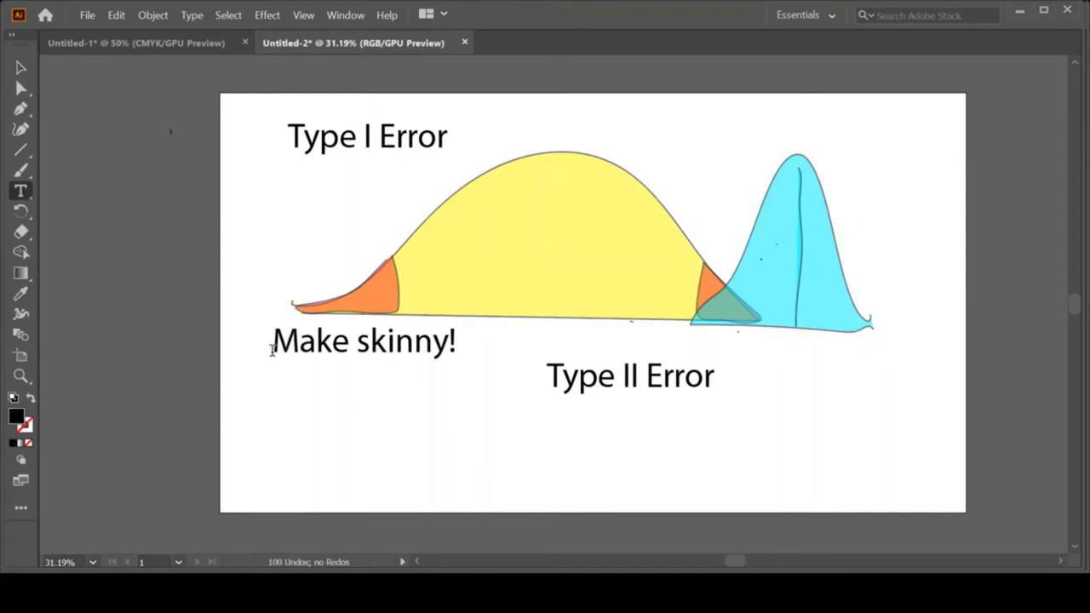
text(-More people)
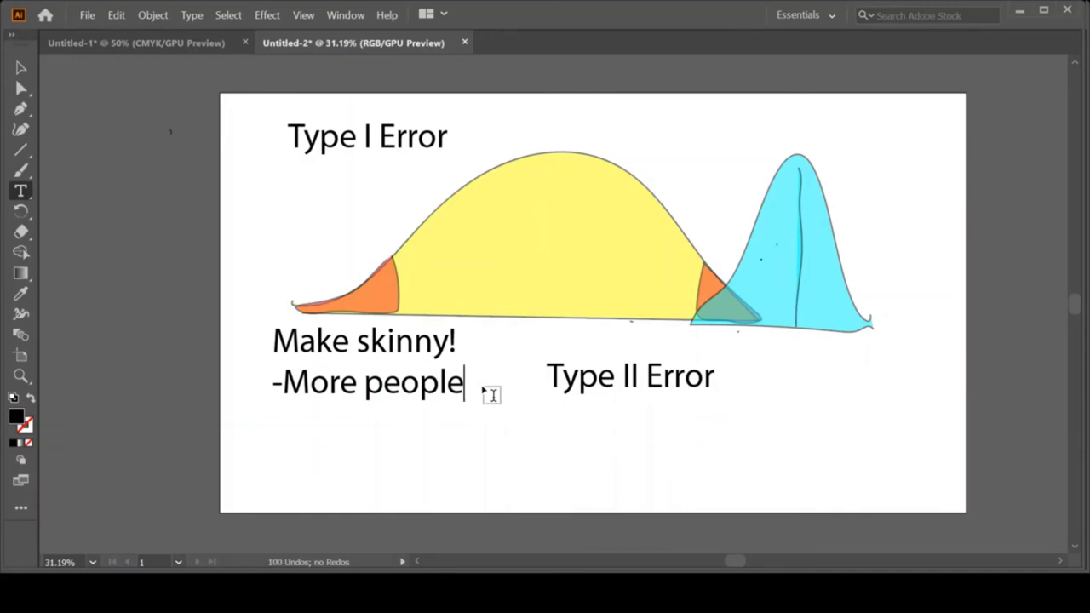
Add a new line '-Same kind of people' under '-More people' in the note, correcting typos.
key(Return)
text(-Same p)
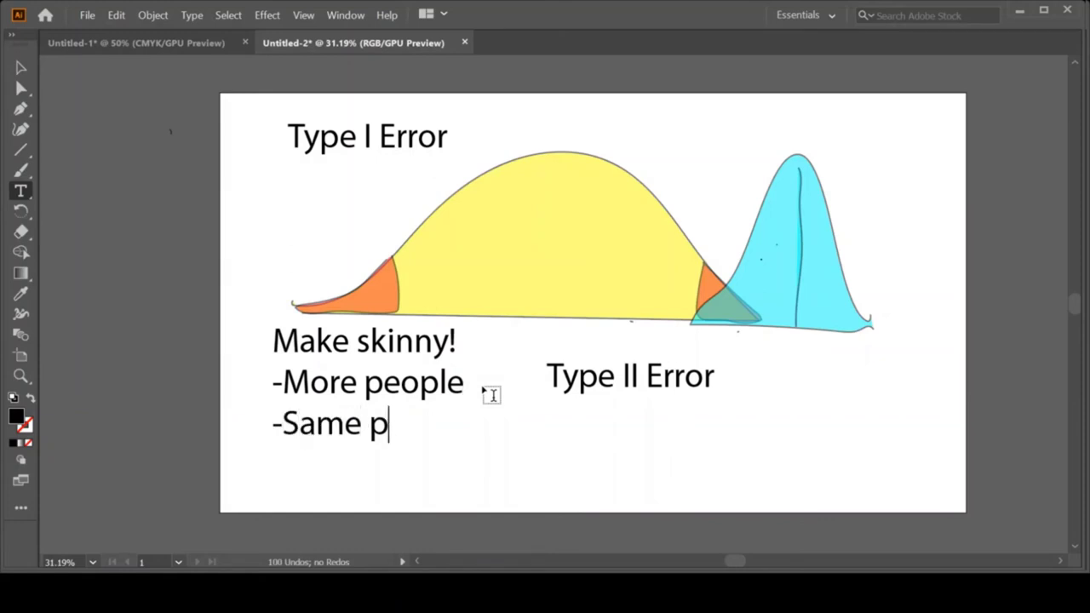
key(BackSpace)
text(kind)
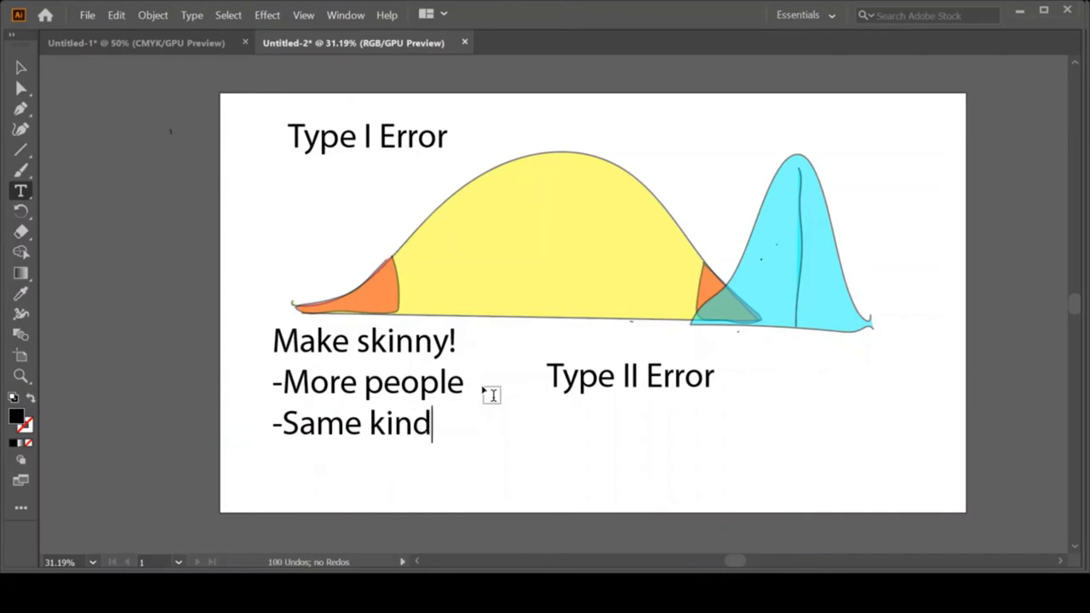
text( of peo)
key(BackSpace)
text(eople)
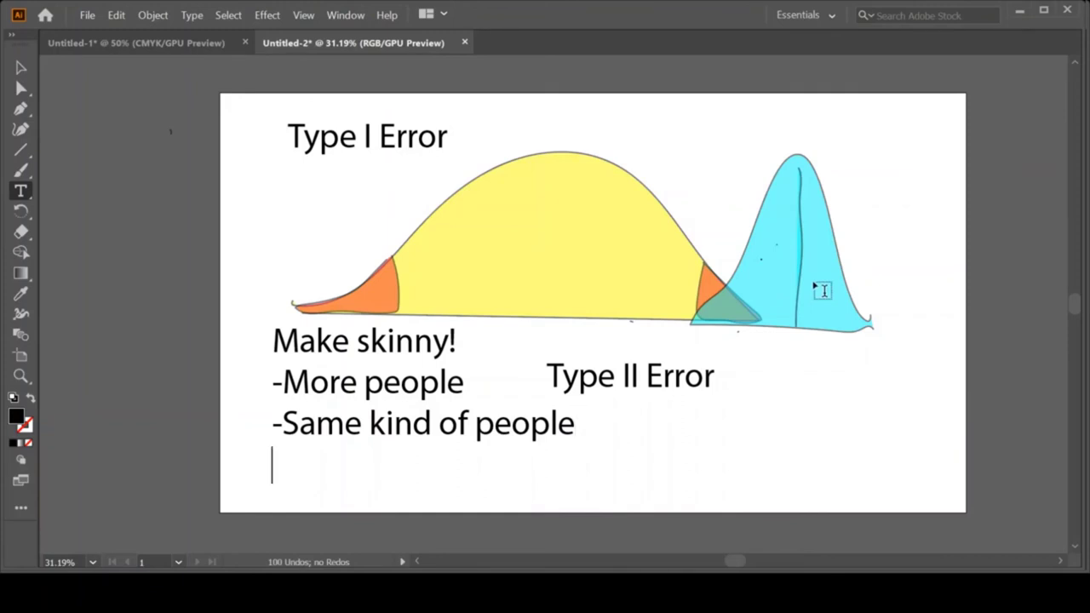
Add the final tip line '-Good questions' to the note, correcting the typo in 'questions'.
text(-Good )
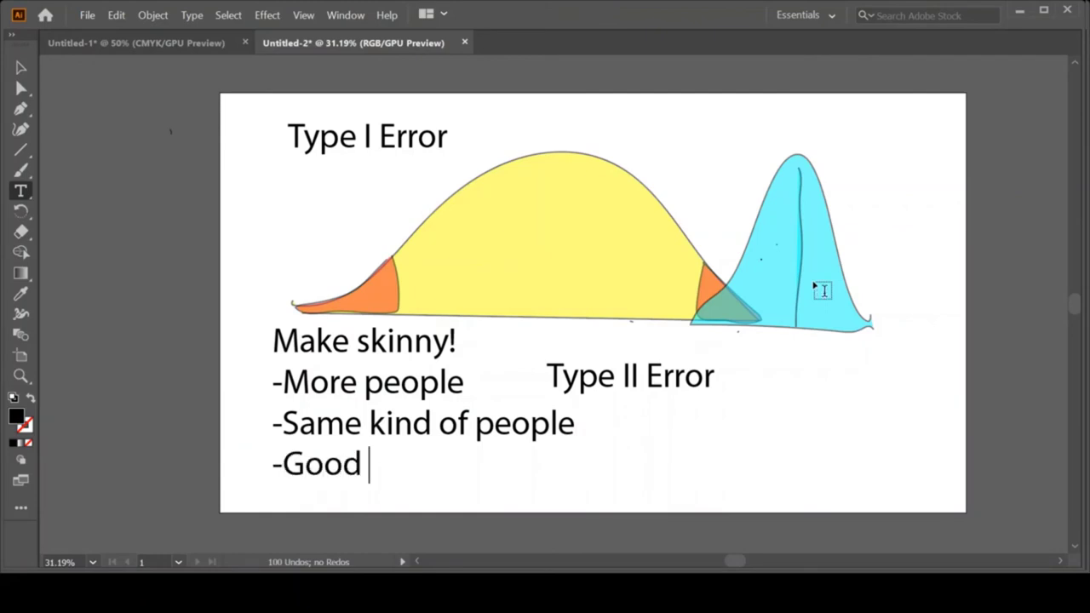
text(quetions)
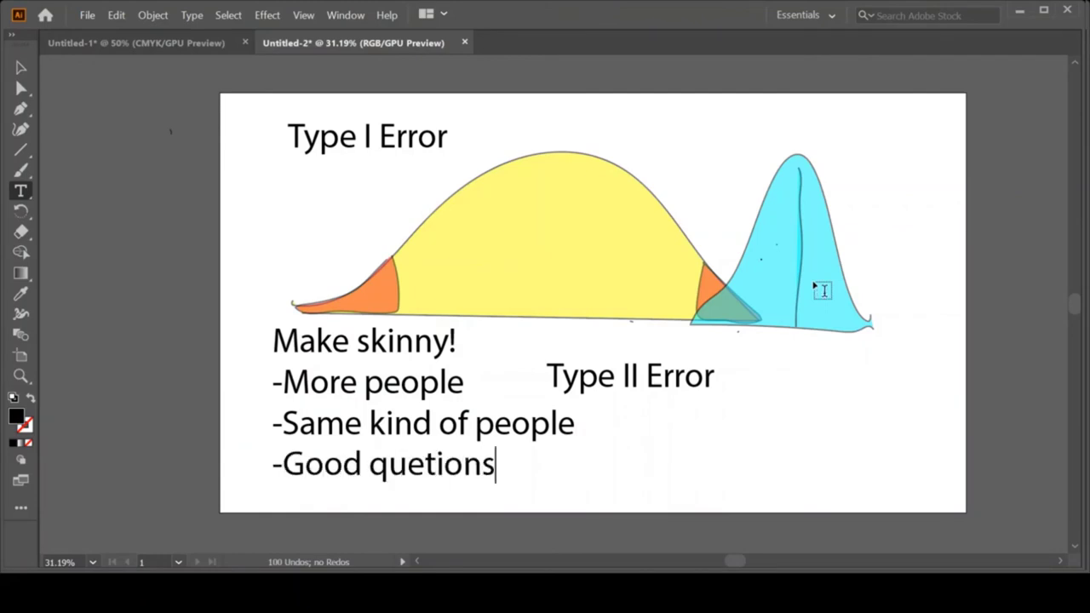
key(BackSpace)
key(BackSpace)
key(BackSpace)
key(BackSpace)
key(BackSpace)
text(stions)
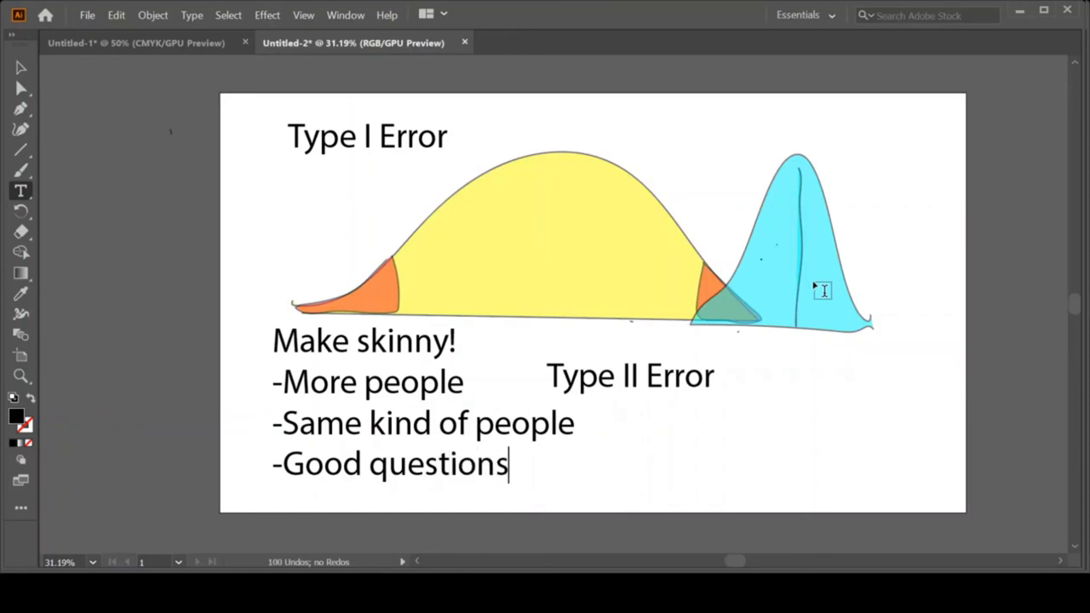